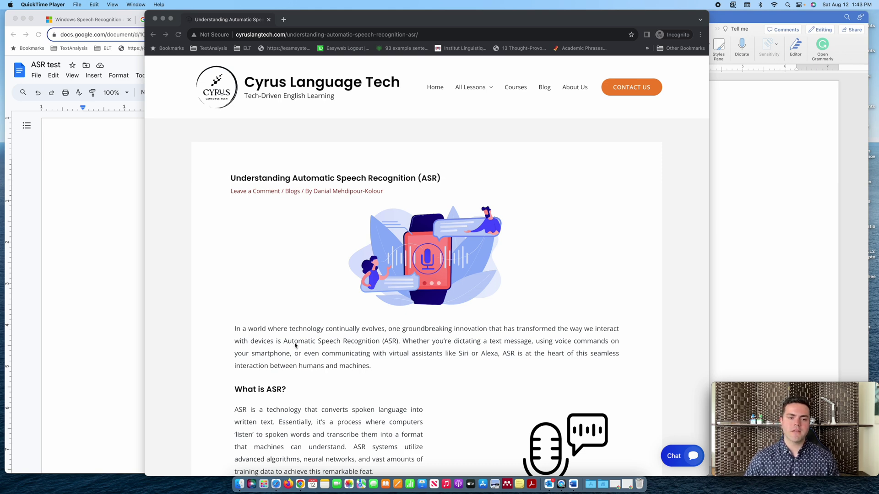
Read the introduction and the "What is ASR?" section of the Understanding Automatic Speech Recognition (ASR) article.
scroll(342, 351, "down", 2)
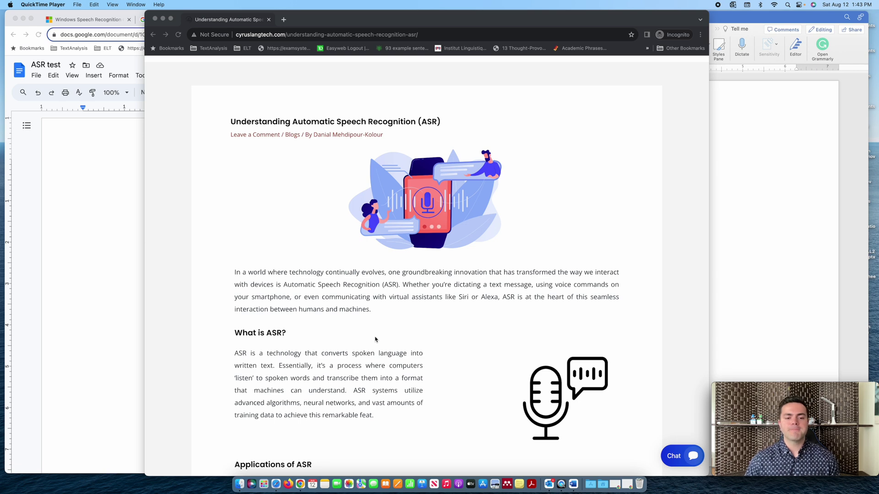
scroll(376, 340, "down", 1)
scroll(377, 341, "up", 5)
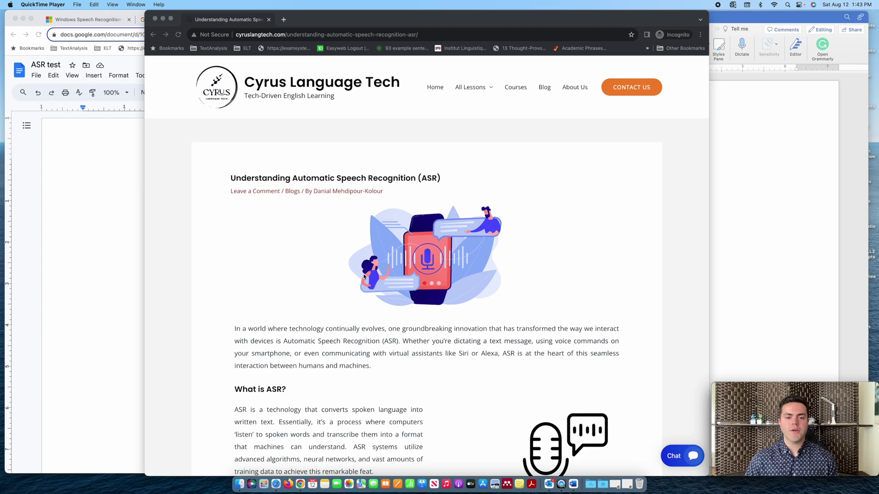
scroll(362, 275, "down", 3)
scroll(363, 275, "down", 1)
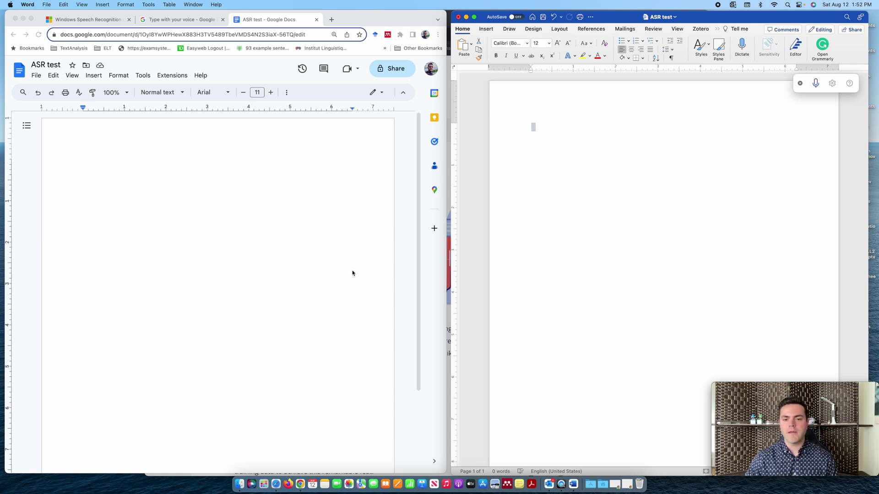
Switch to the blank ASR test document in Word and open dictation beside the sharing economy reading text.
left_click(643, 228)
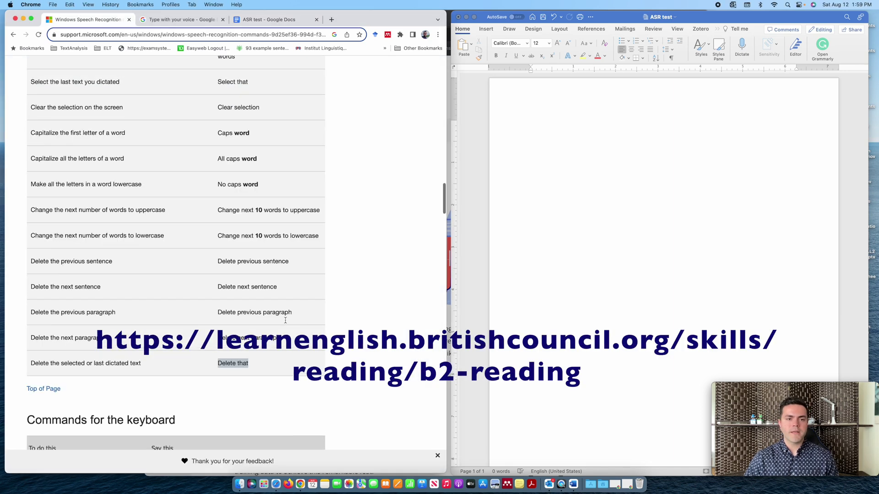
scroll(280, 320, "up", 5)
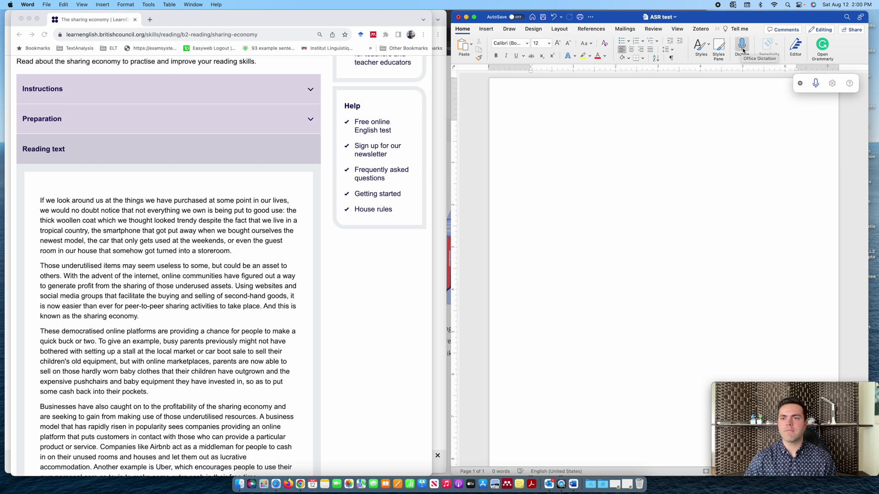
left_click(743, 47)
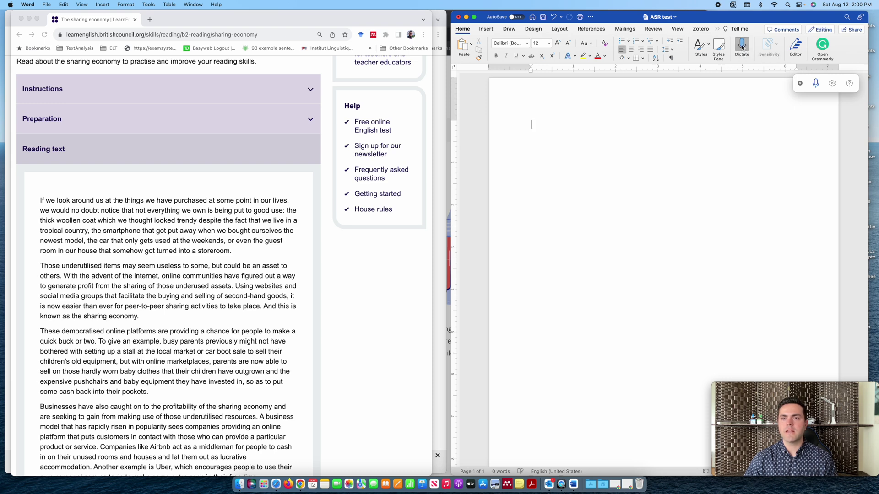
scroll(319, 119, "down", 3)
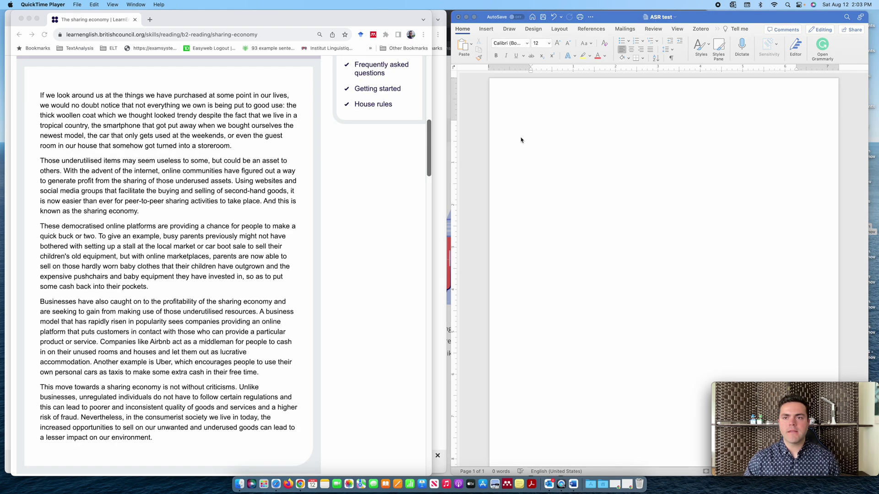
Dictate the first two paragraphs of the sharing economy reading text into the Word document, ending with "known as the sharing economy".
left_click(742, 45)
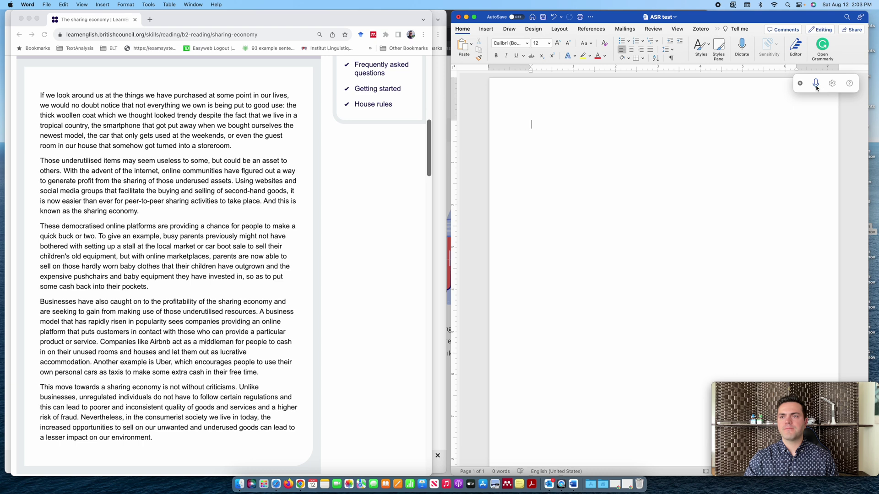
left_click(531, 118)
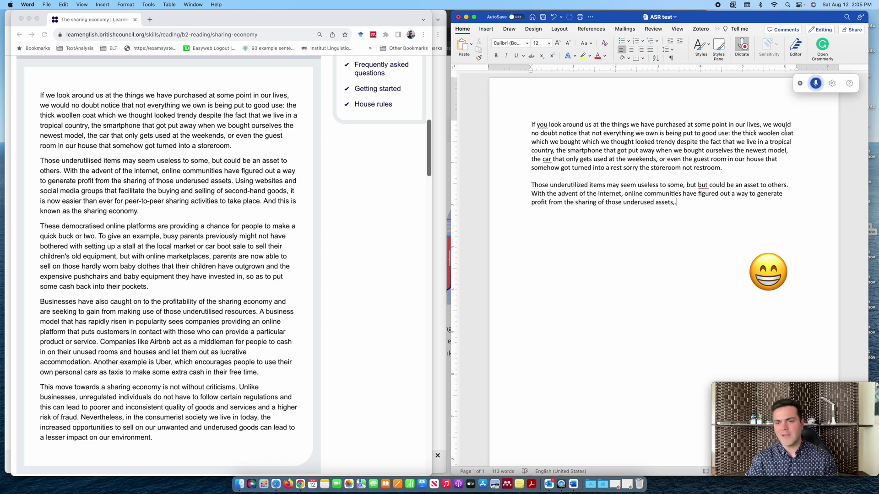
left_click(817, 83)
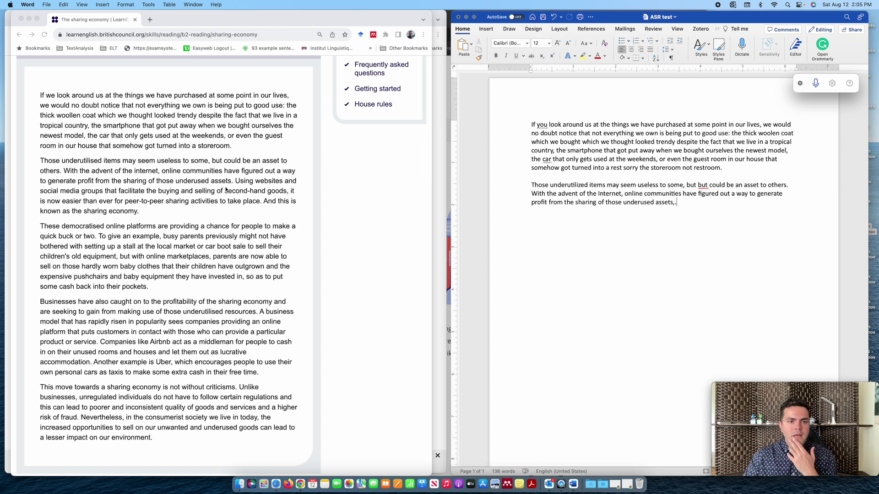
left_click(820, 83)
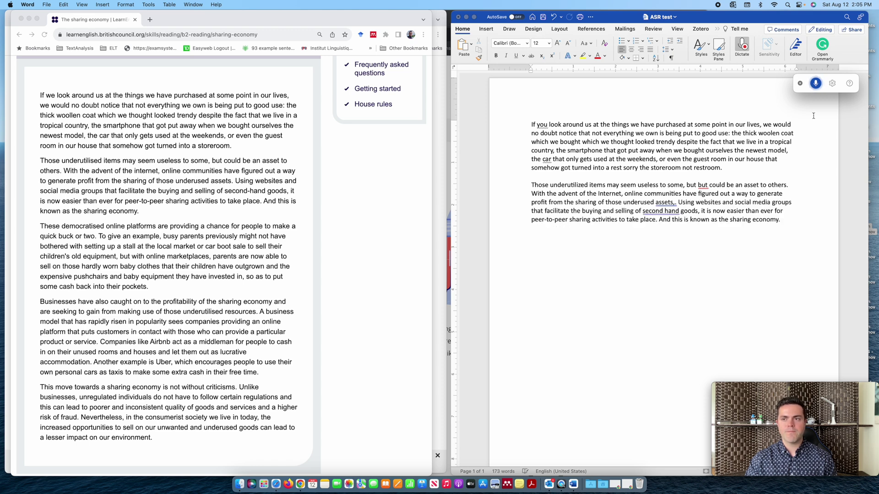
left_click(815, 82)
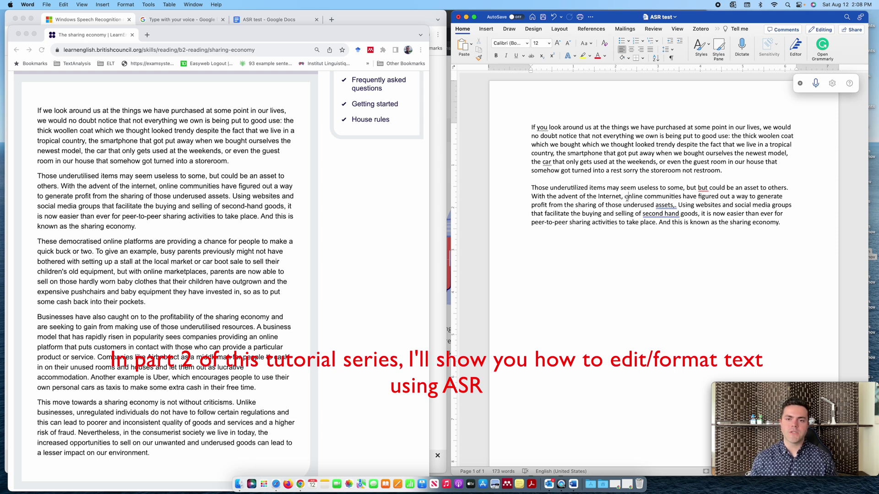
Use voice commands in the second paragraph to delete the repeated "but" and replace the double punctuation after "underused assets" with a period.
left_click(815, 84)
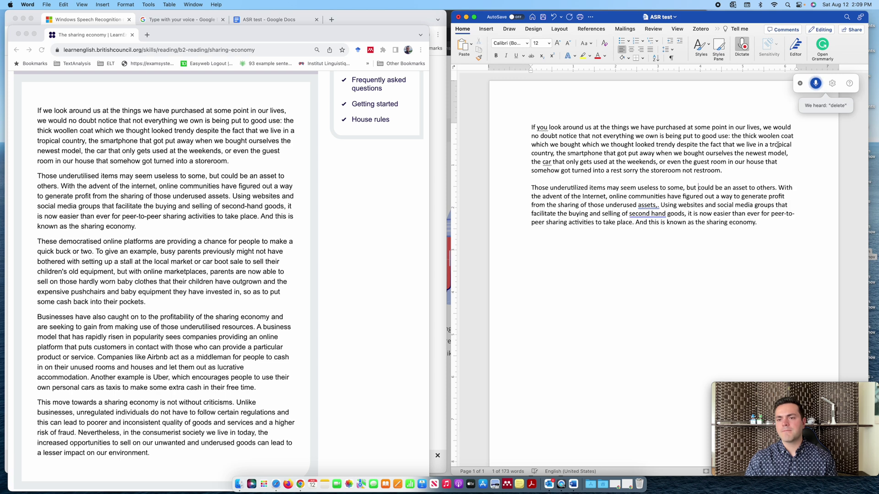
left_click(654, 206)
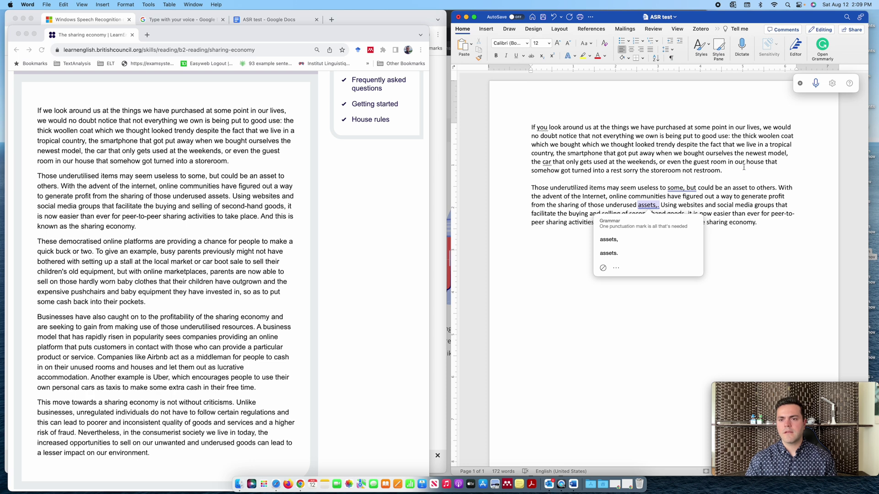
left_click(817, 85)
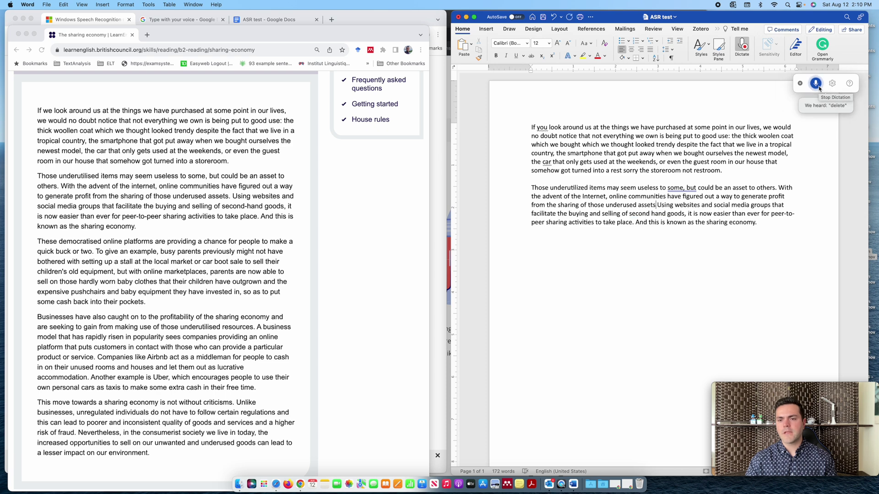
left_click(817, 85)
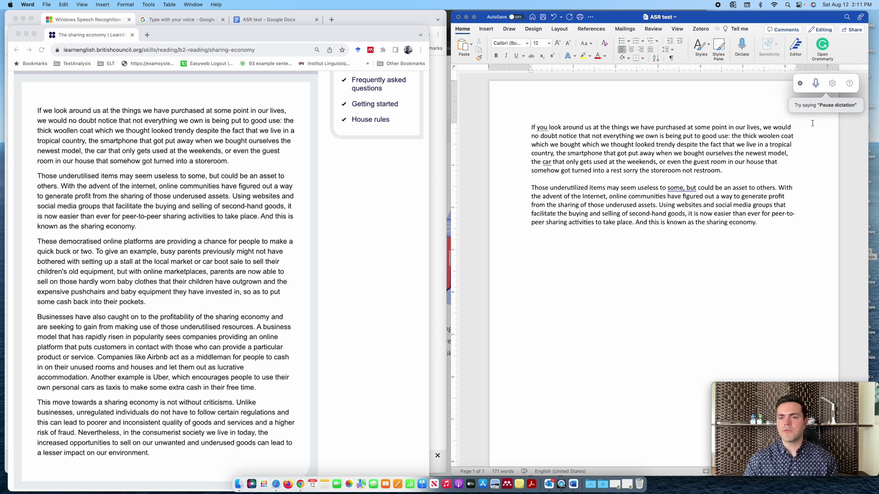
Switch to Chrome and bring the sharing economy reading text forward beside the blank ASR test Google Doc.
key("alt+F1")
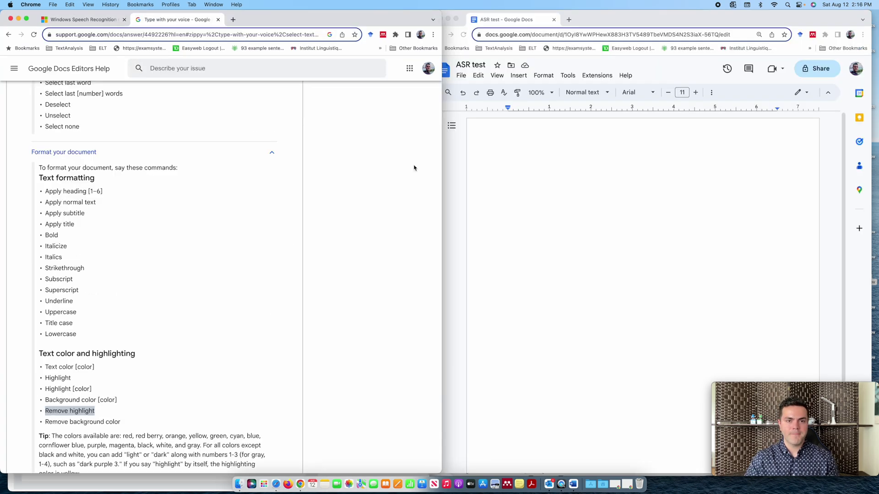
key("ctrl+Up")
left_click(152, 165)
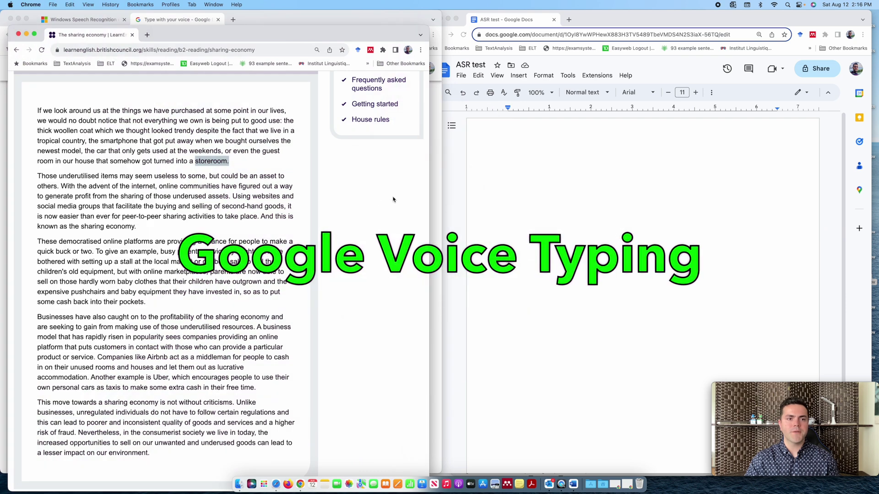
scroll(223, 178, "up", 3)
Open Voice typing in the ASR test Google Doc and check its list of dictation languages, keeping English (US).
left_click(748, 188)
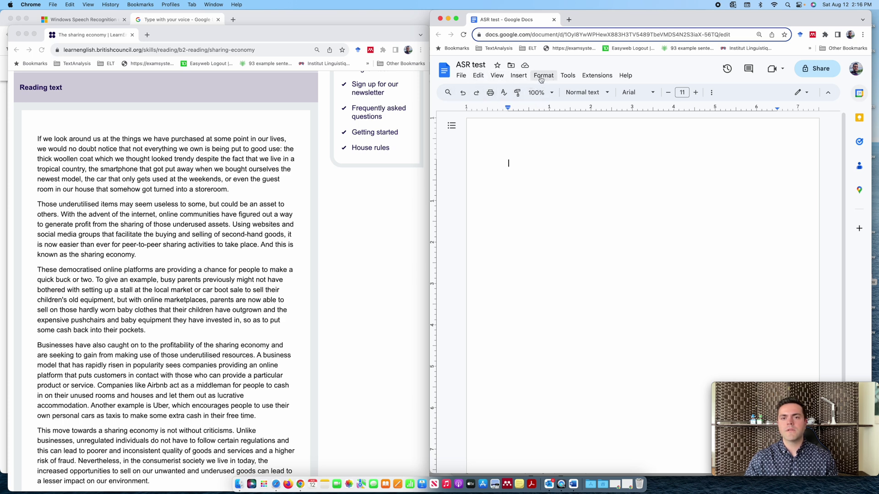
left_click(568, 76)
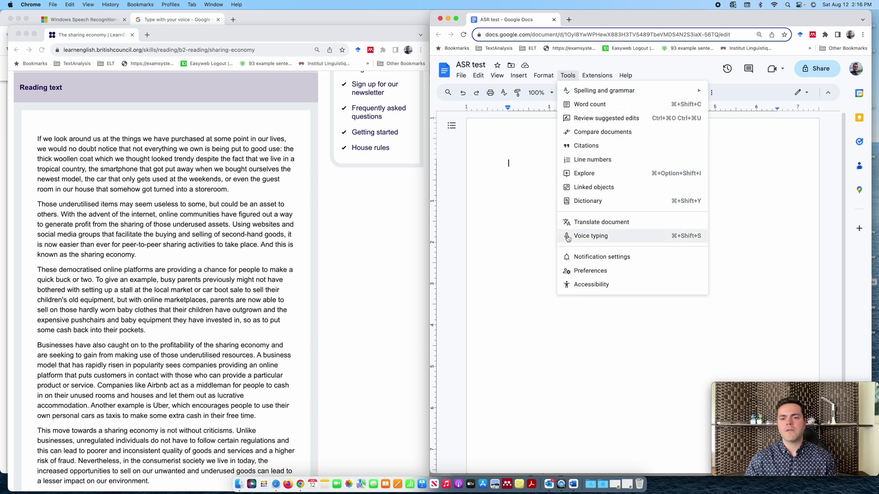
left_click(599, 238)
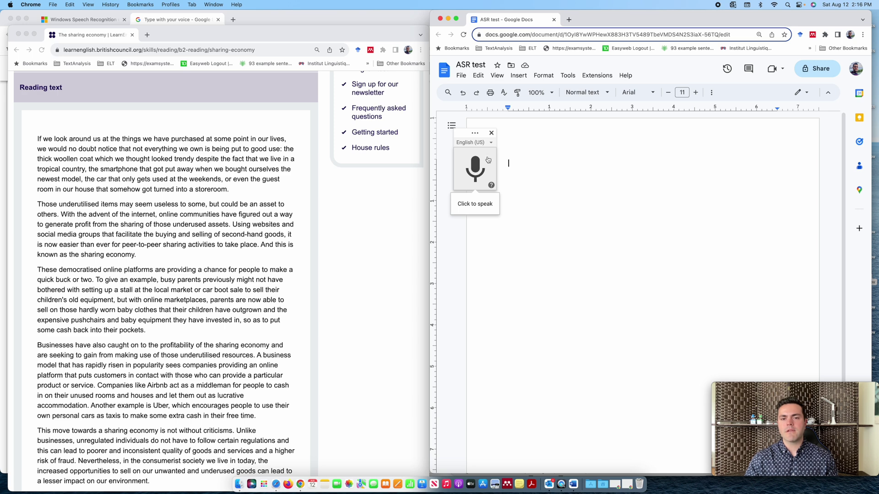
left_click_drag(480, 132, 631, 108)
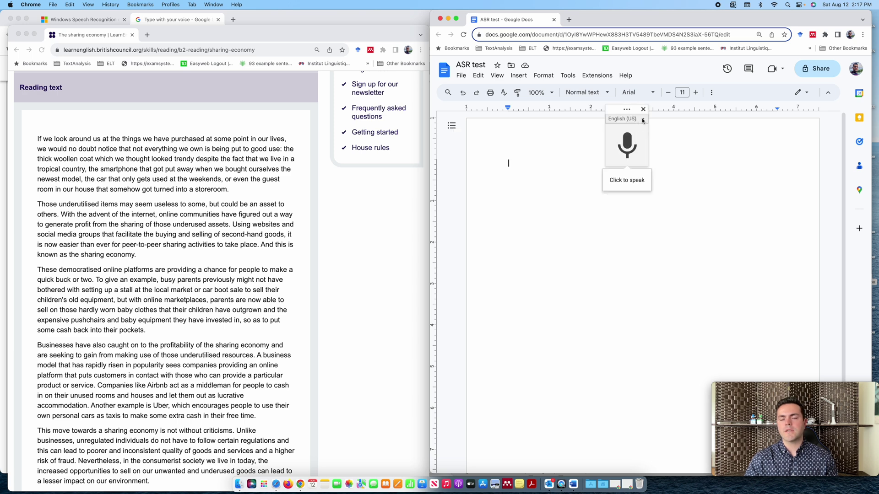
left_click(643, 119)
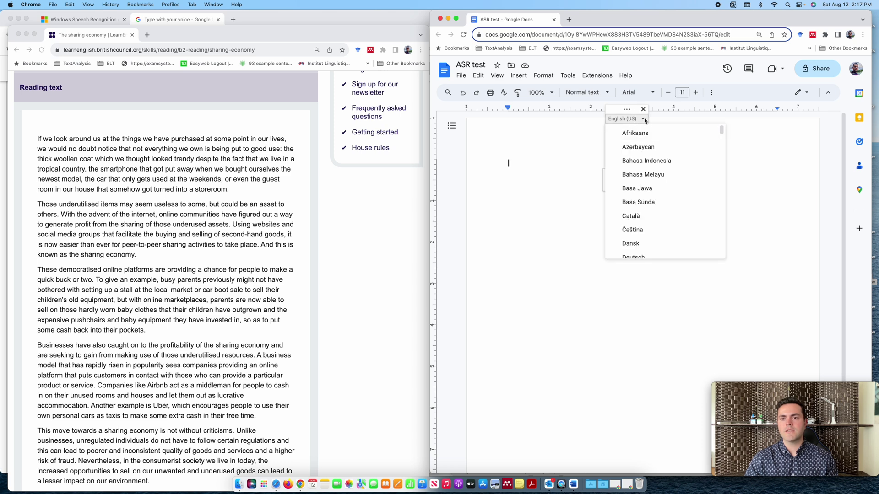
left_click(645, 120)
left_click(641, 120)
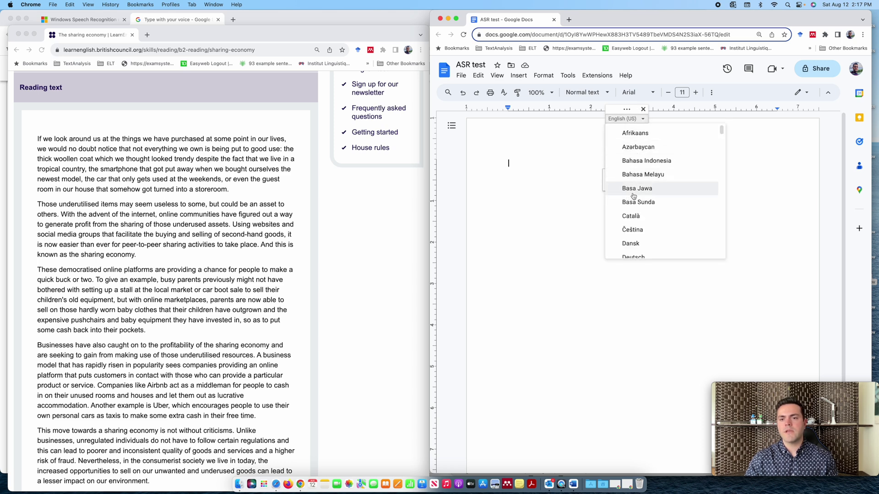
left_click(642, 119)
Move the voice typing microphone to the page's lower-left area and dictate the first paragraph of the reading text.
left_click_drag(626, 109, 487, 372)
scroll(285, 355, "down", 3)
scroll(285, 355, "up", 2)
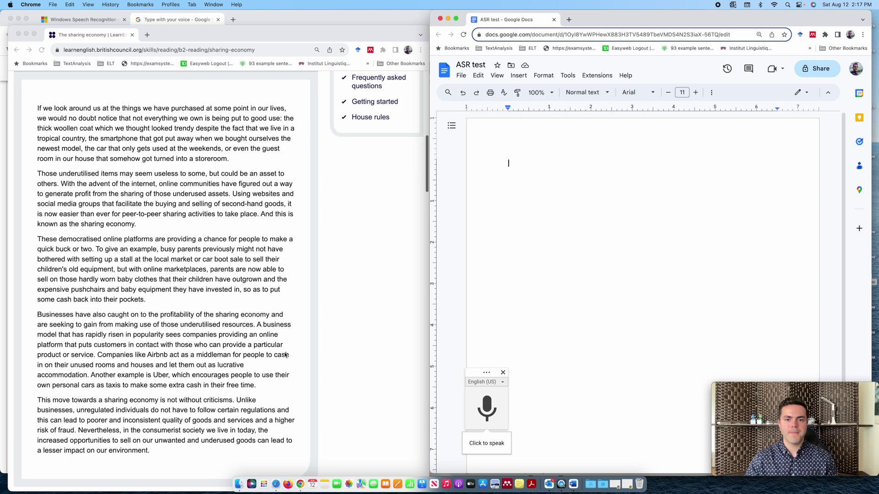
left_click(493, 407)
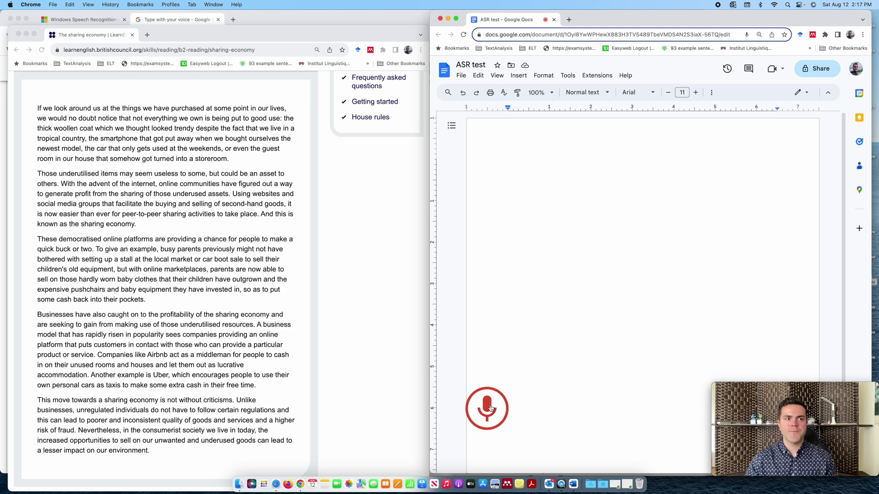
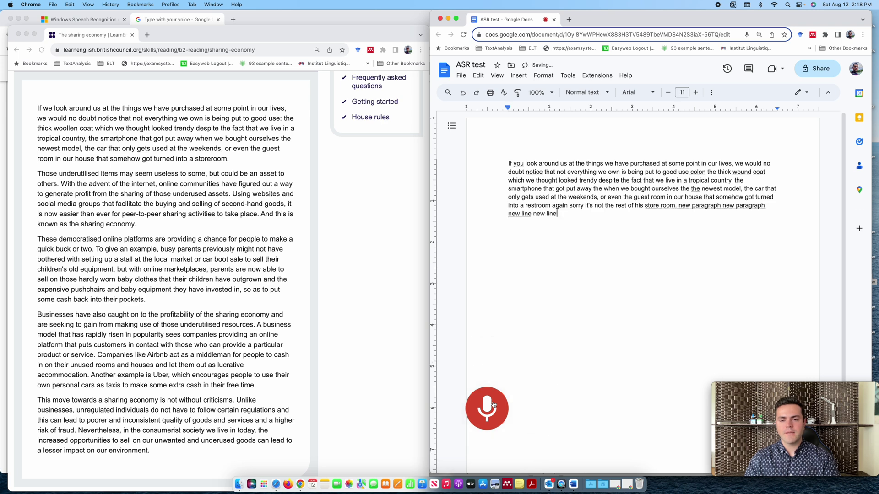
left_click(493, 402)
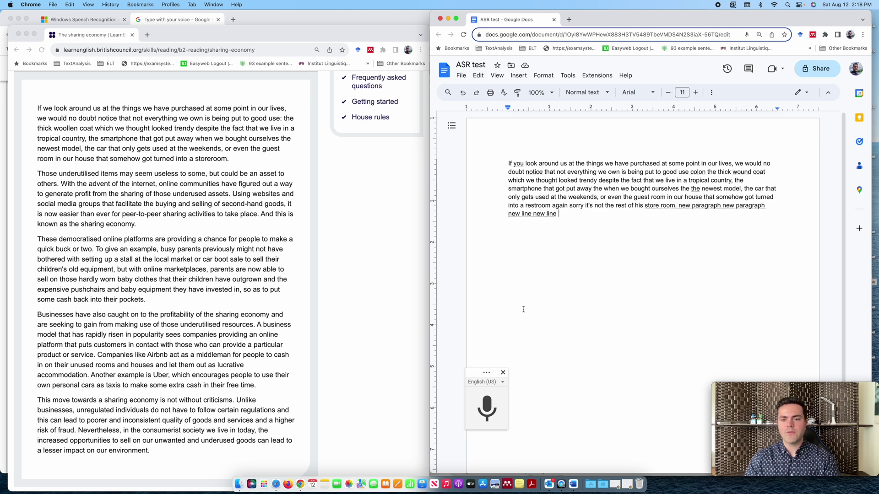
Retry the "new line" and "new paragraph" voice commands and dictate the reading text's second paragraph into the Google Doc.
key("super+shift+s")
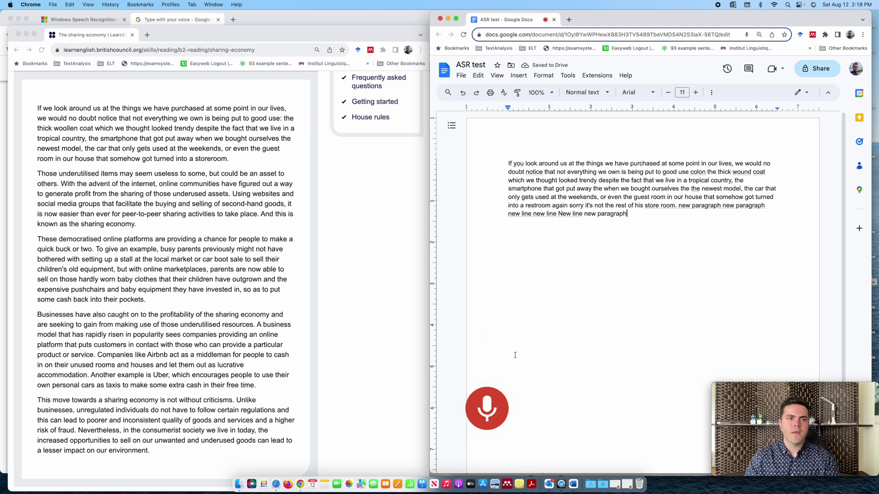
left_click(498, 406)
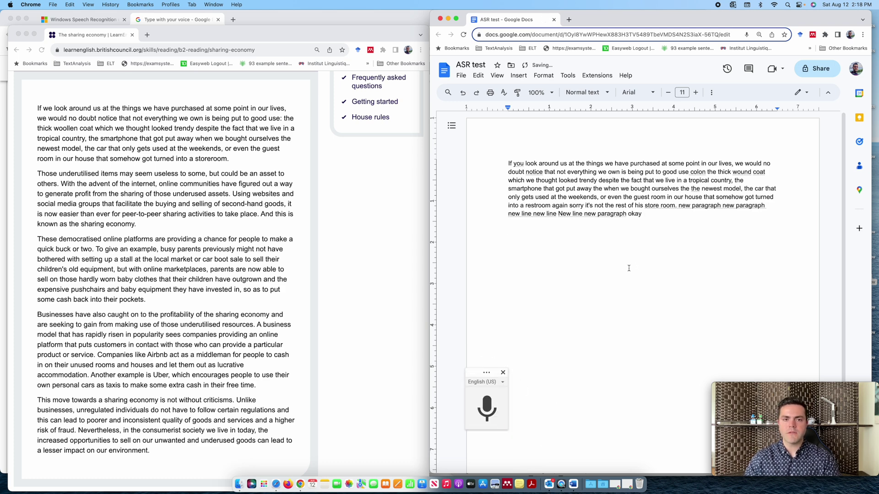
left_click(487, 409)
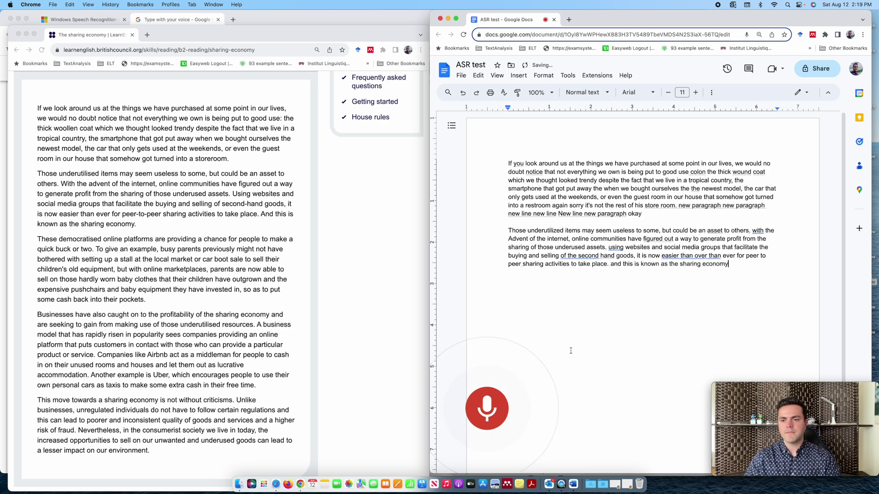
left_click(492, 404)
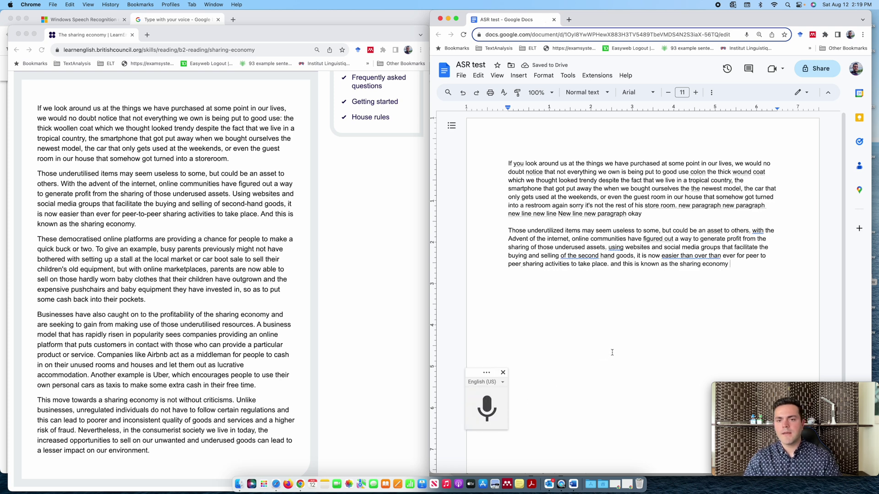
Place the ASR test Google Doc and the Word document side by side to compare their dictated texts.
left_click(284, 21)
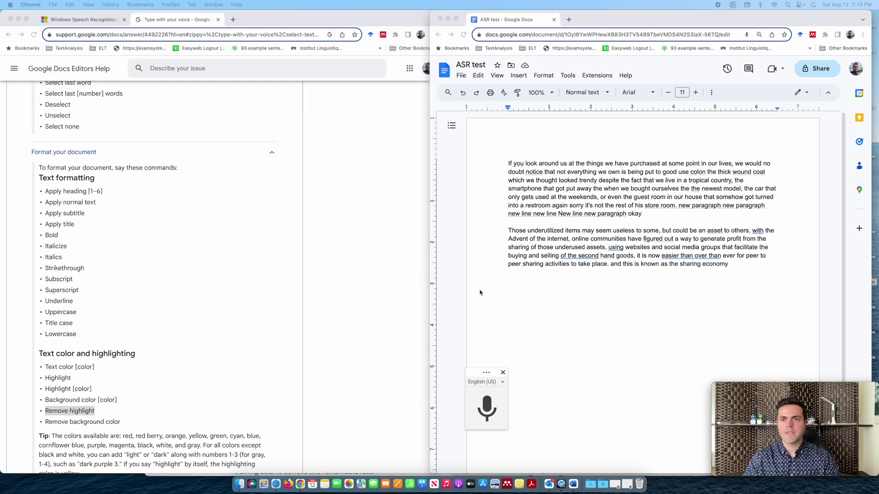
left_click_drag(608, 20, 186, 20)
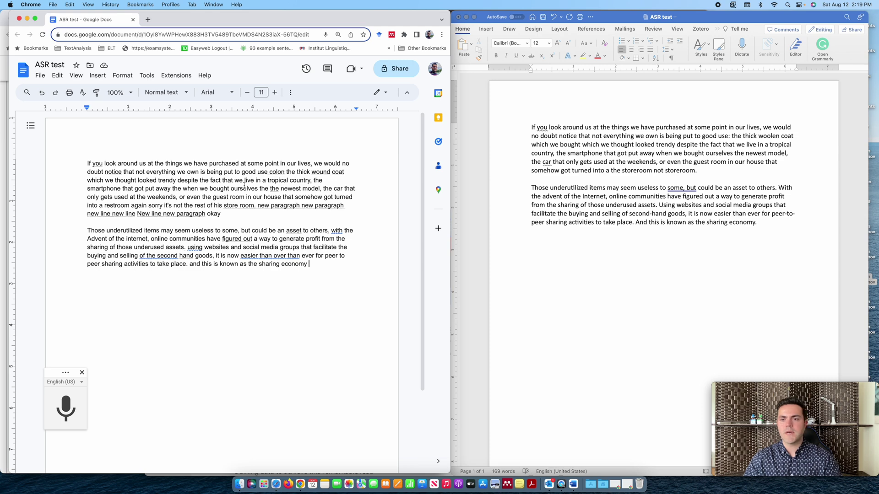
left_click_drag(615, 17, 612, 17)
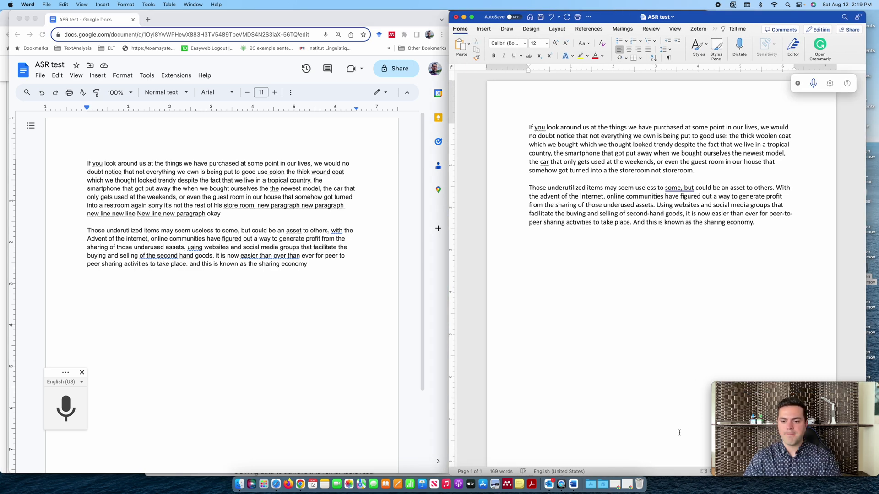
Enlarge the Word document's view beyond 160% and move the webcam preview clear of its zoom control.
left_click(836, 472)
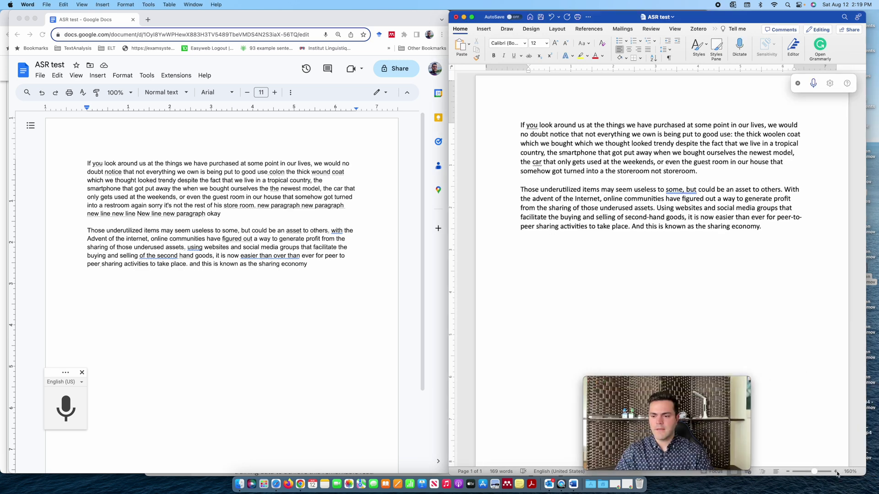
left_click(836, 471)
left_click(835, 472)
left_click_drag(668, 426, 813, 425)
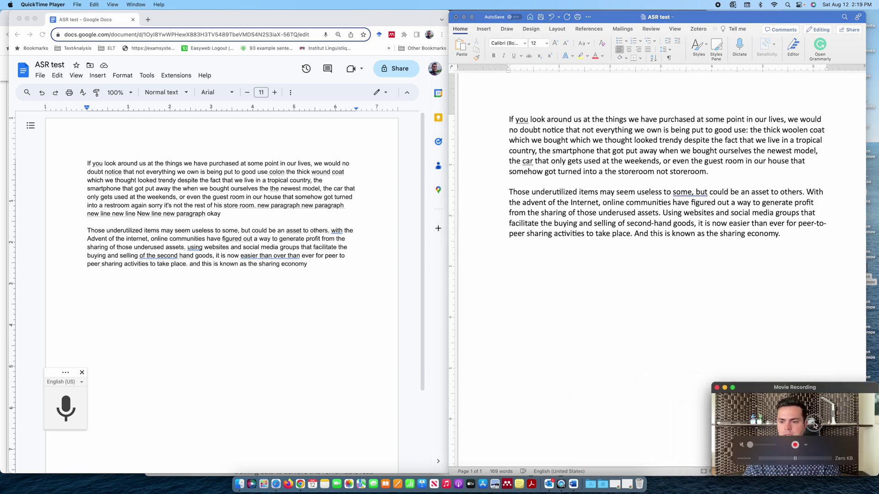
Zoom the browser page with the ASR test Google Doc to 125% for side-by-side comparison with the Word text.
left_click(96, 455)
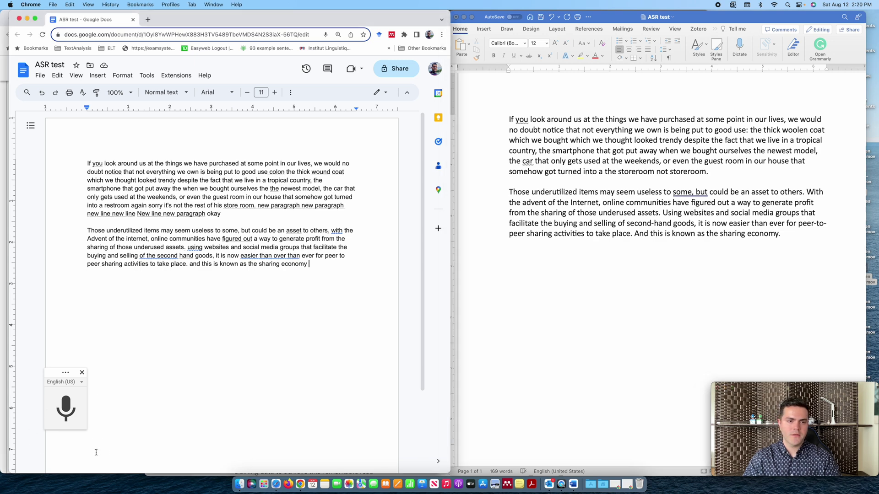
key("alt+Left")
key("alt+Left")
key("alt+Left")
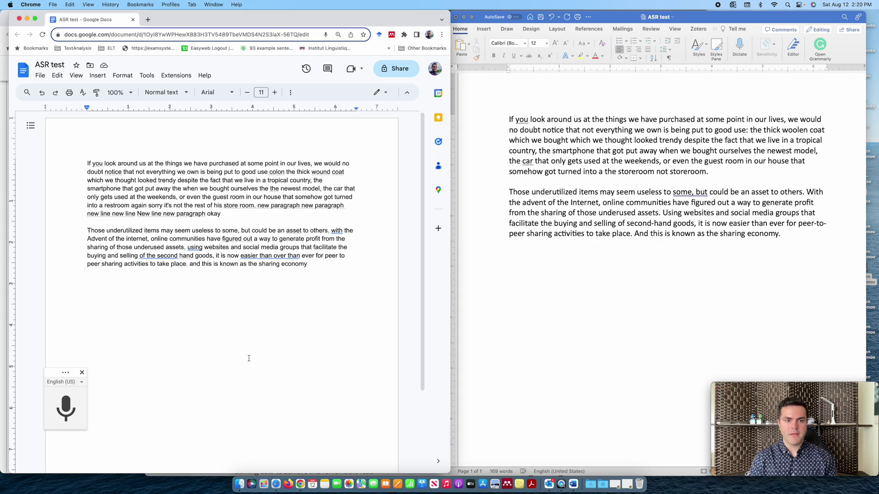
key("super+equal")
key("super+equal")
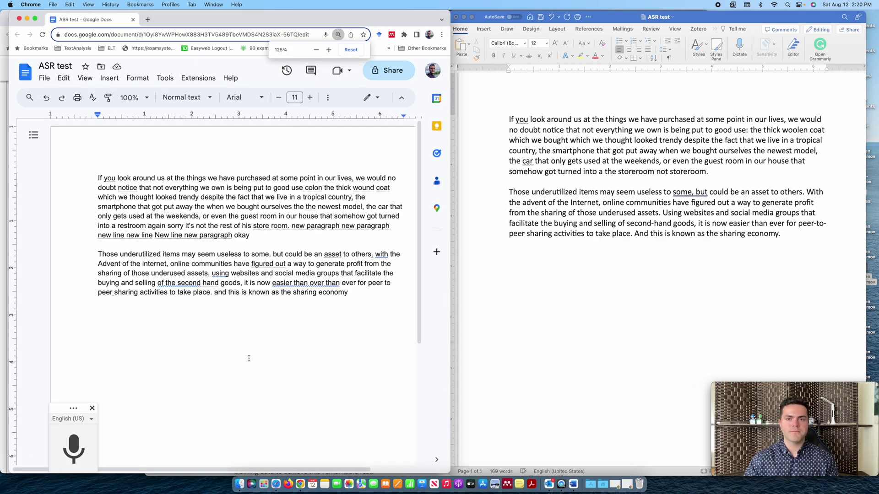
scroll(598, 315, "up", 2)
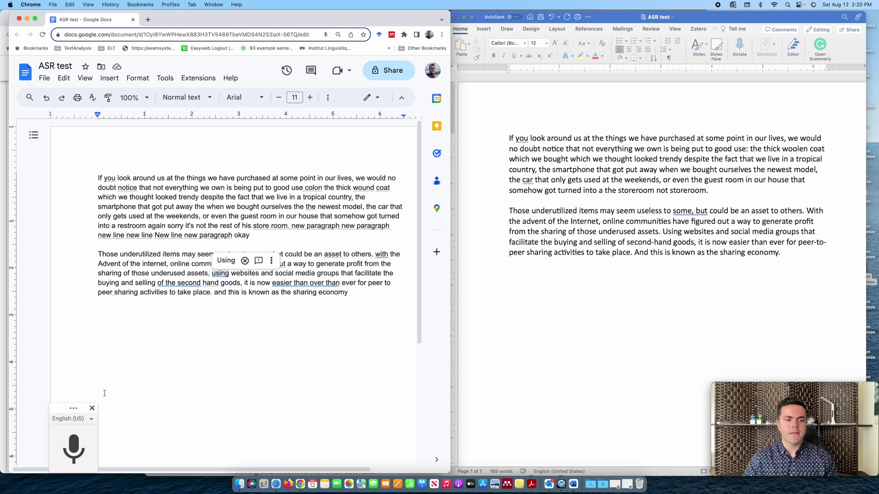
Start voice typing in the Google Doc and put a ":" after "being put to good use" in place of the dictated word "colon".
left_click(139, 394)
key("super+shift+s")
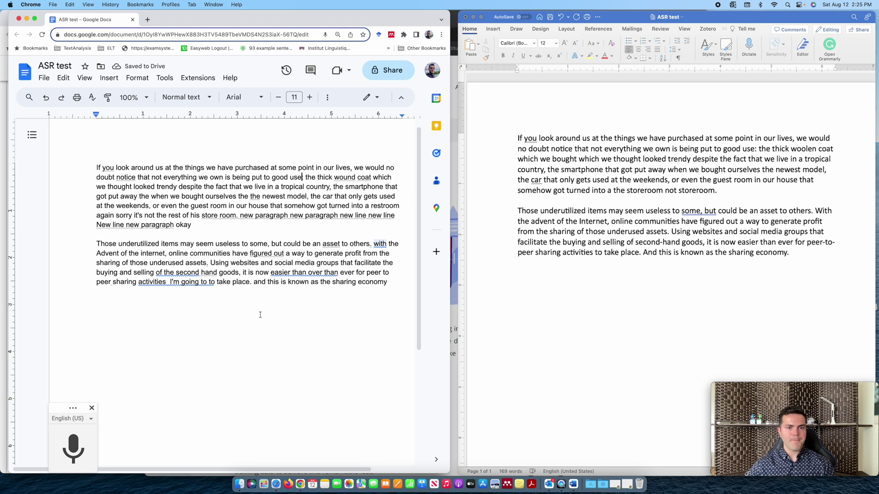
type(":")
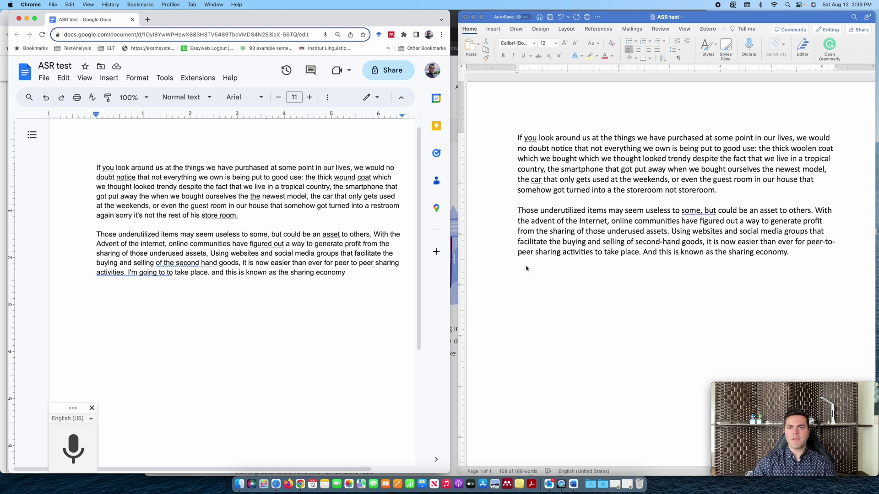
Highlight the entire dictated text in the Word document and in the Google Doc to compare them, leaving the Google Doc text deselected.
left_click(545, 237)
key("super+a")
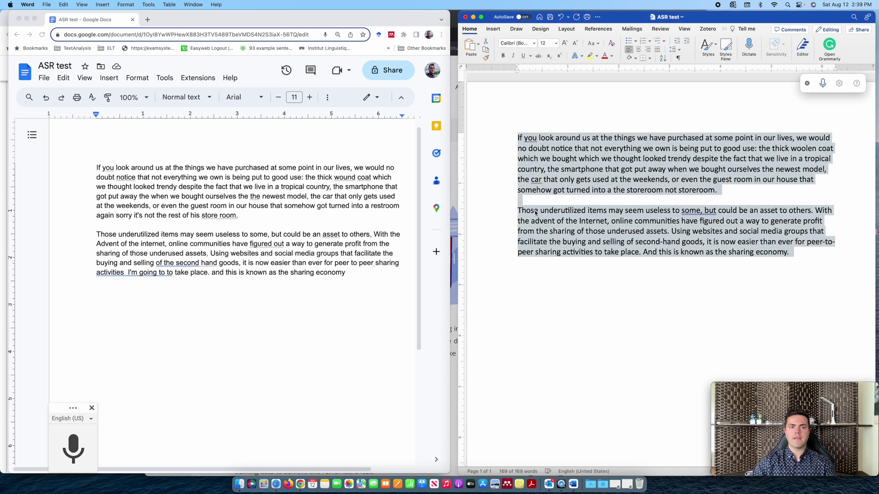
left_click(213, 149)
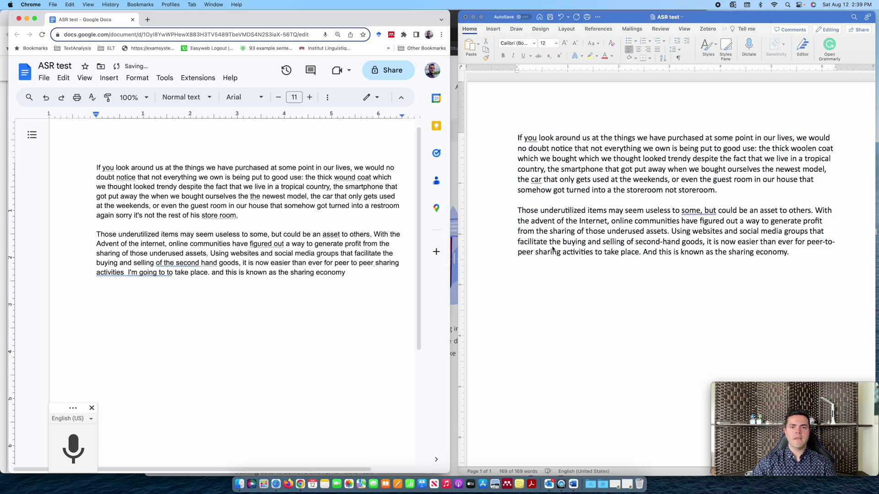
key("super+a")
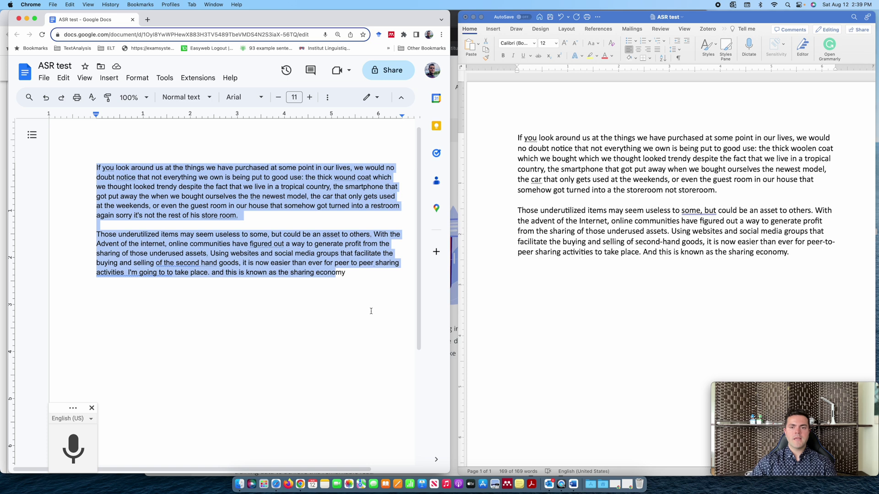
left_click(352, 279)
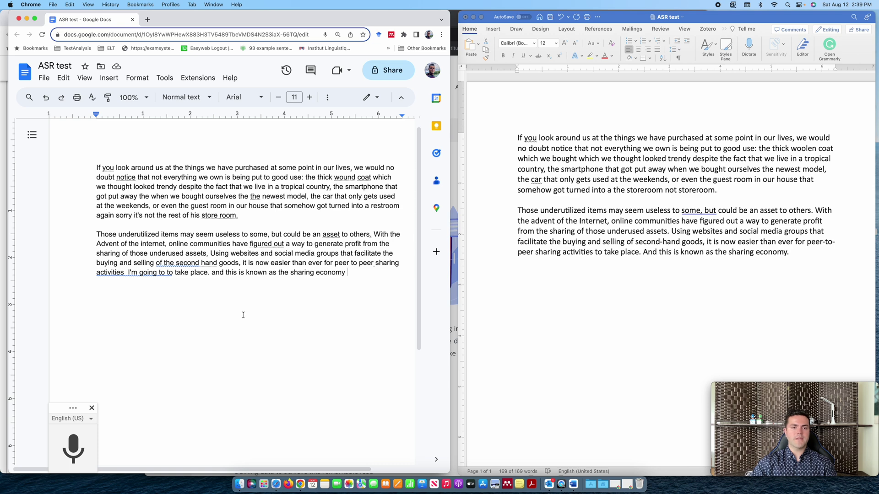